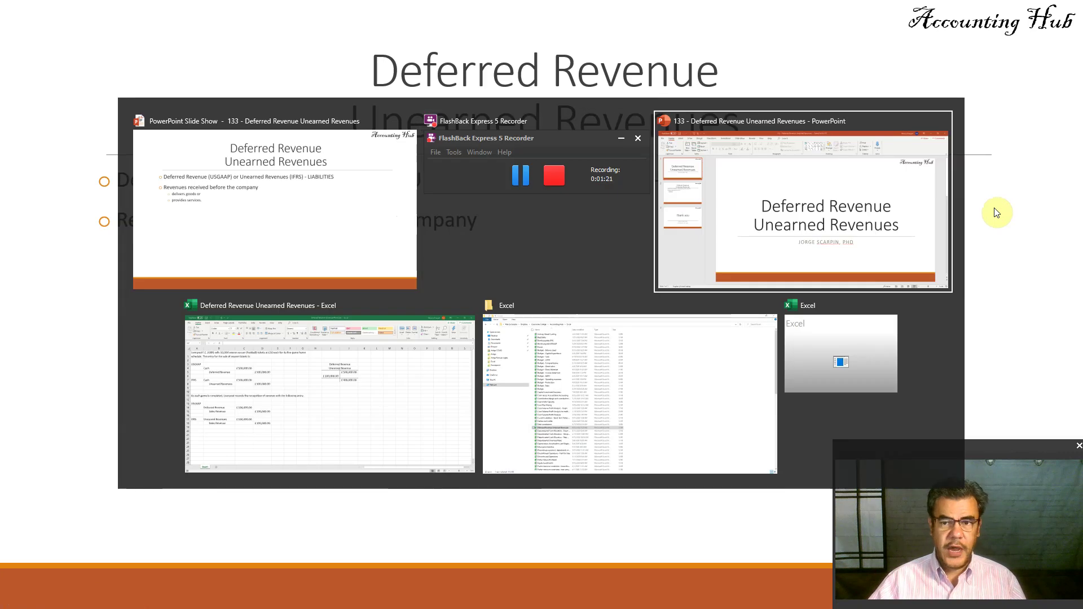
key(alt+Tab)
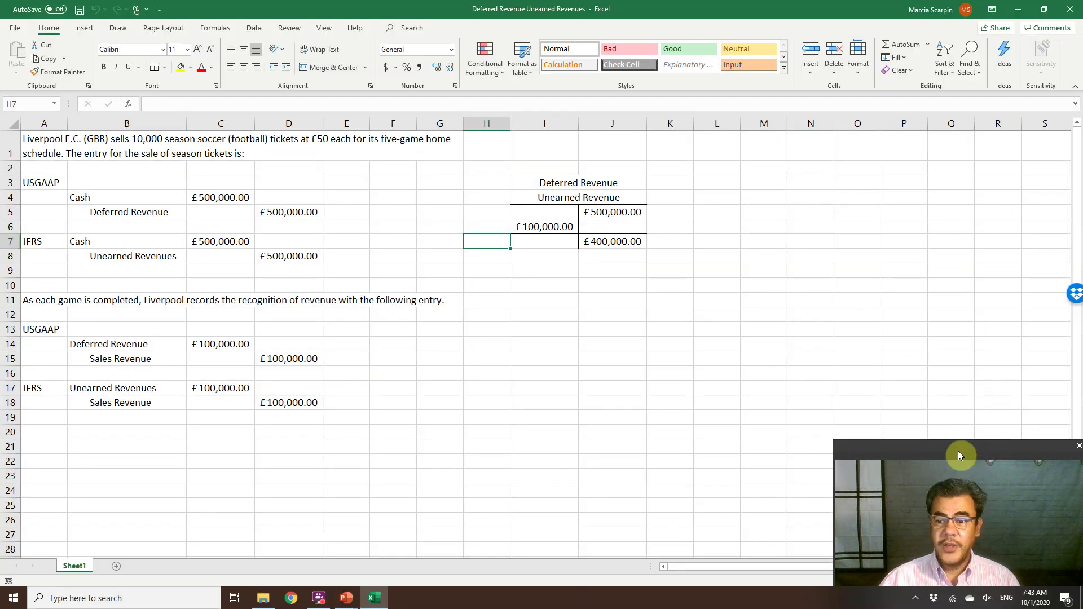
Delete the amounts in the ticket-sale cells and in C14:D19 so both entries are blank
drag(958, 452, 962, 401)
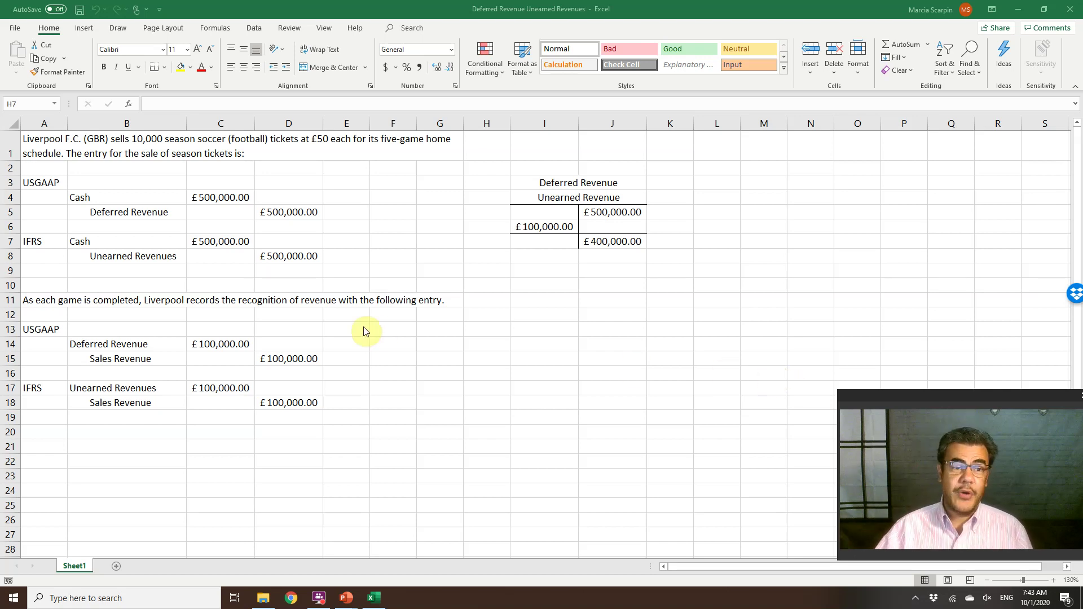
click(221, 196)
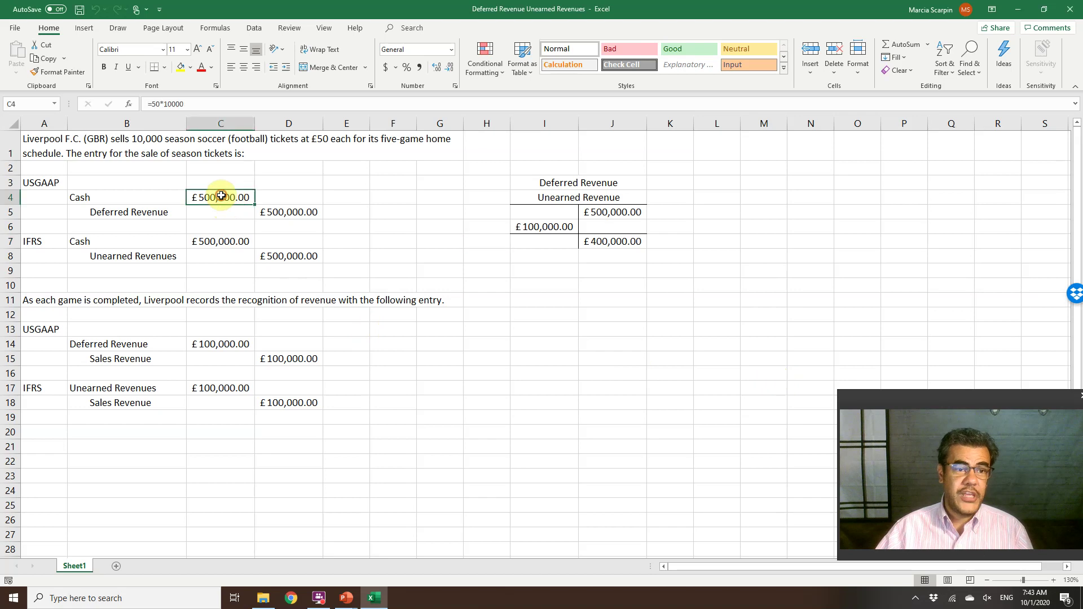
drag(221, 196, 282, 256)
click(283, 256)
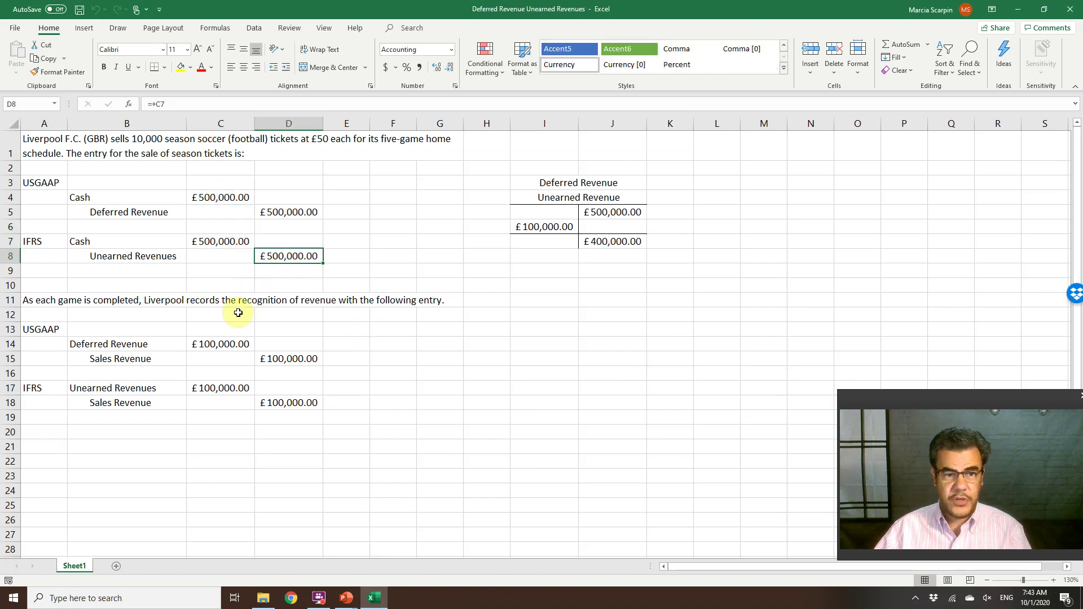
drag(220, 198, 277, 243)
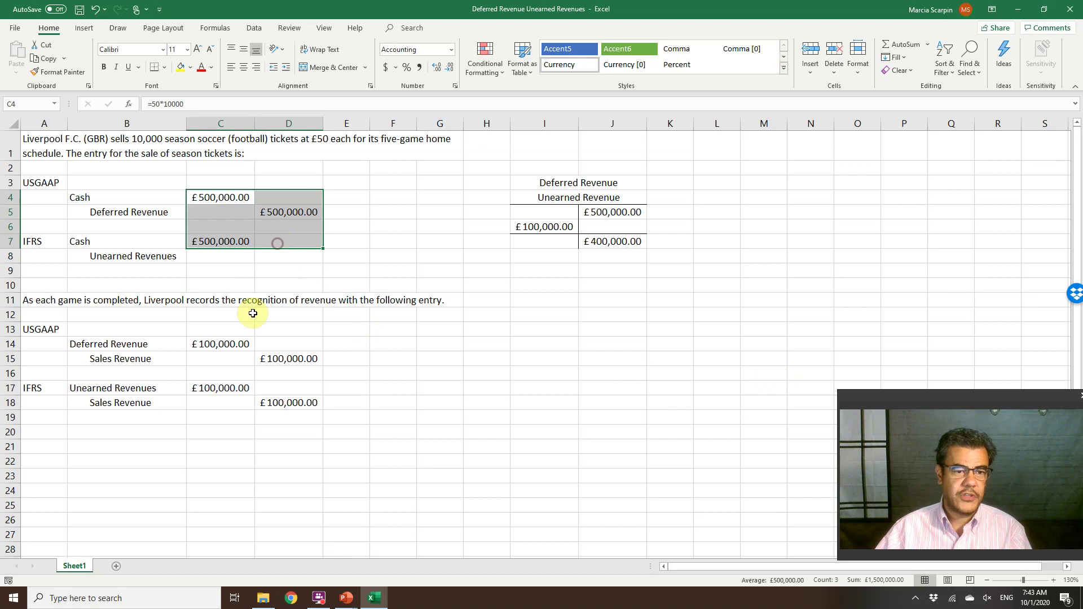
key(Delete)
drag(225, 338, 309, 411)
key(Delete)
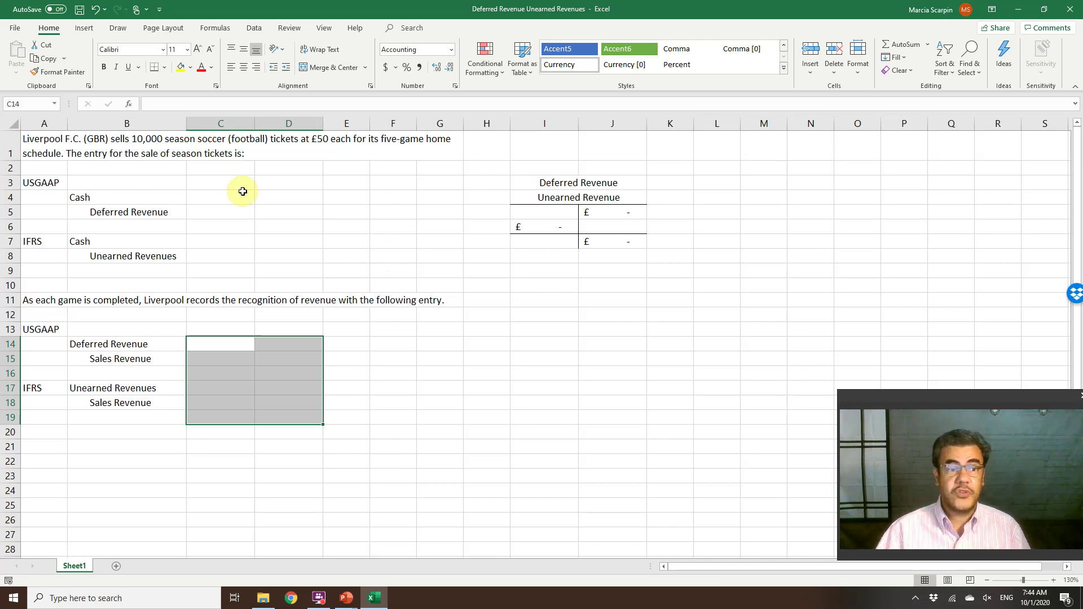
Record the USGAAP ticket sale: C4 as +10000*50 (£500,000) and D5 as =C4
click(208, 196)
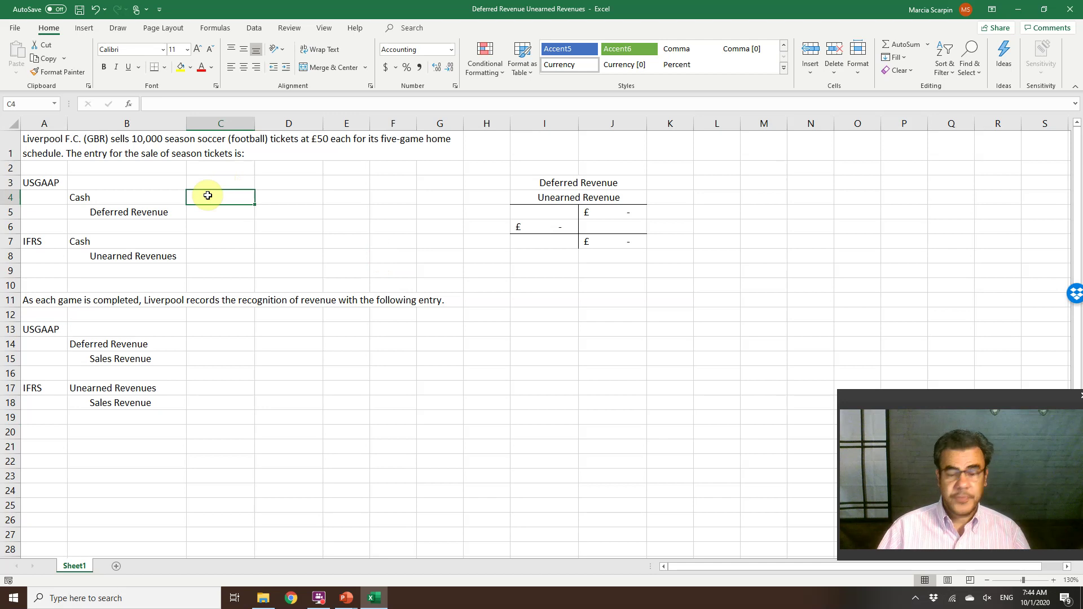
text(+10000)
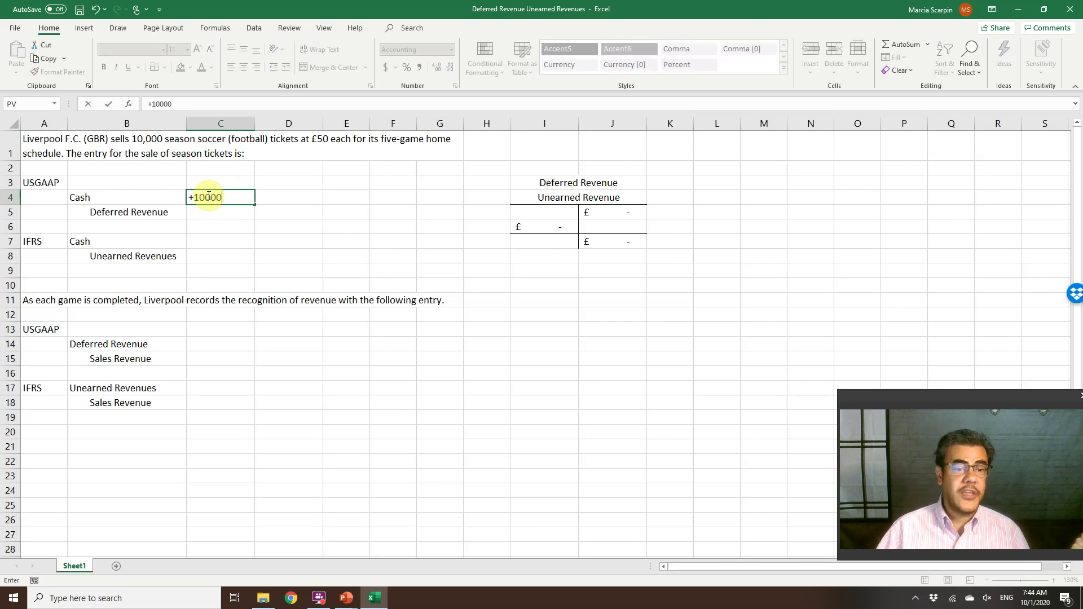
text(*50)
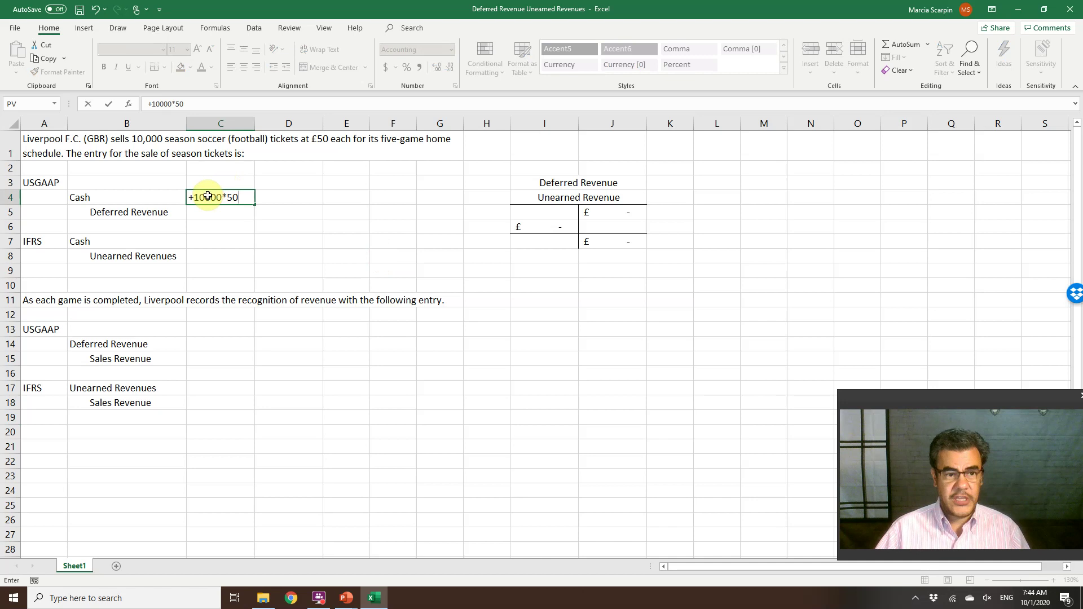
key(Return)
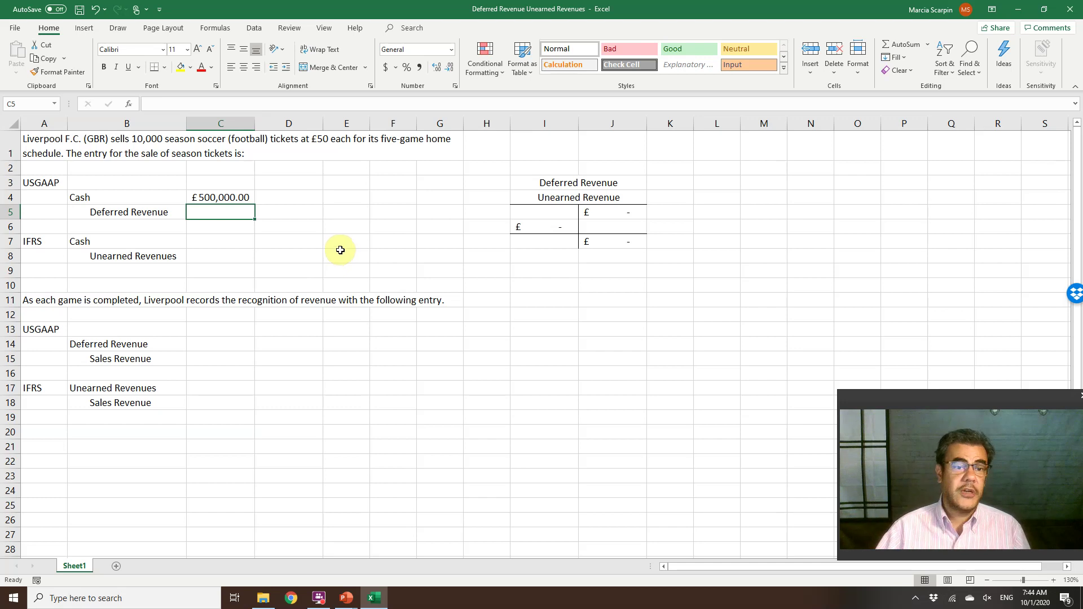
double_click(299, 212)
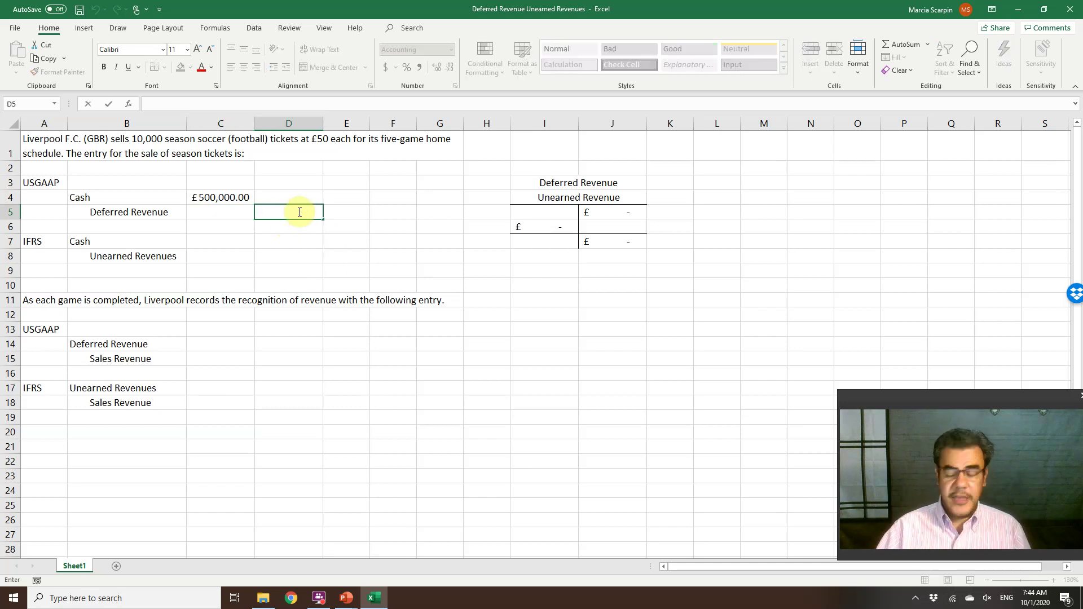
text(=)
key(Up)
key(Left)
key(Return)
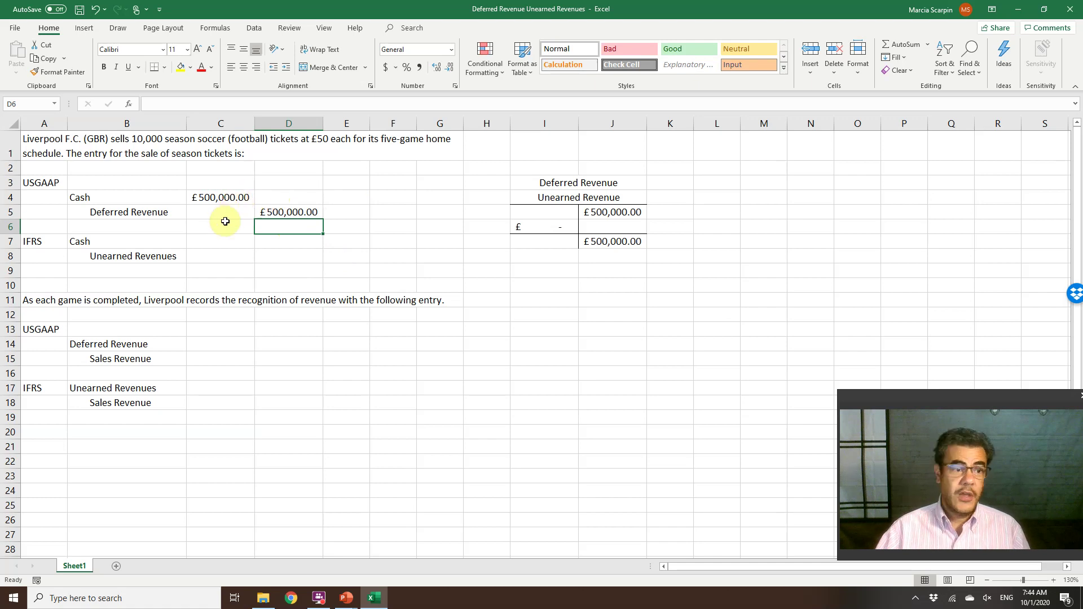
Record the IFRS ticket sale with C7 as =C4 and D8 as +C7
click(212, 242)
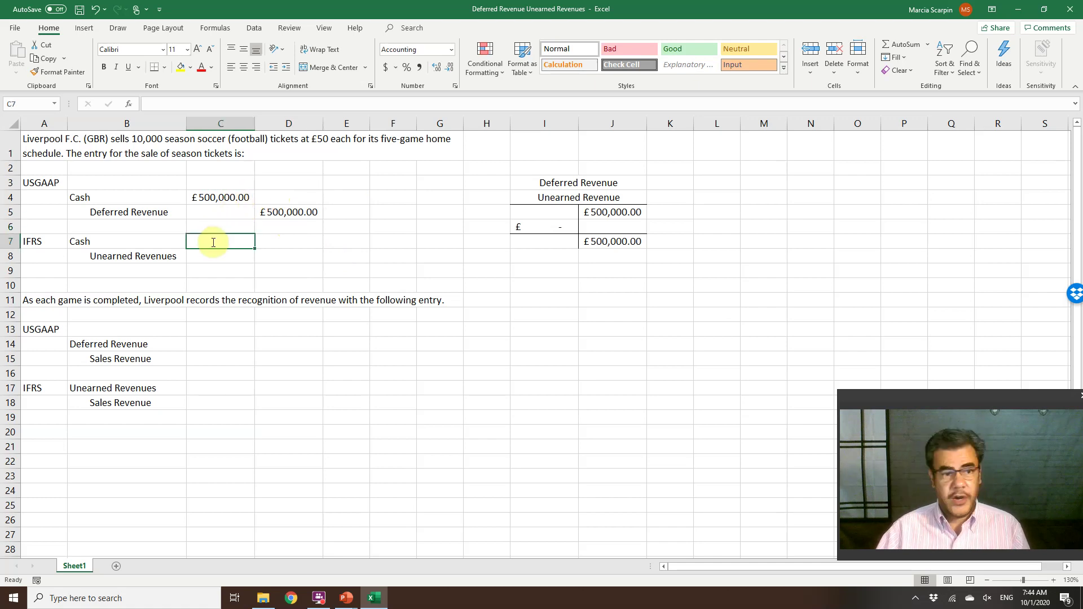
text(=)
key(Up)
key(Up)
key(Up)
key(Return)
key(Right)
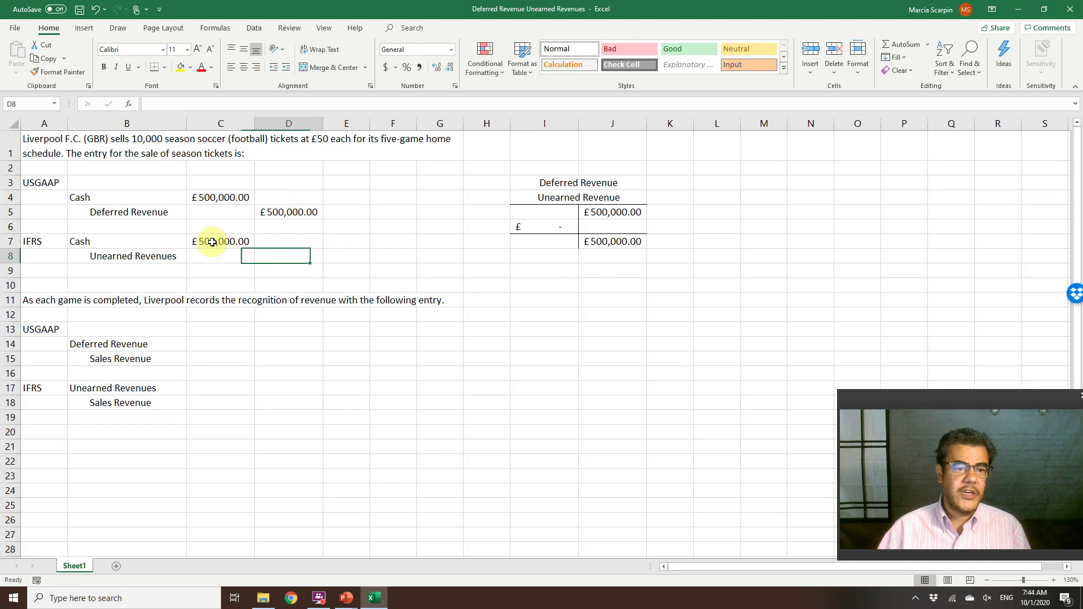
text(+)
click(213, 242)
key(Return)
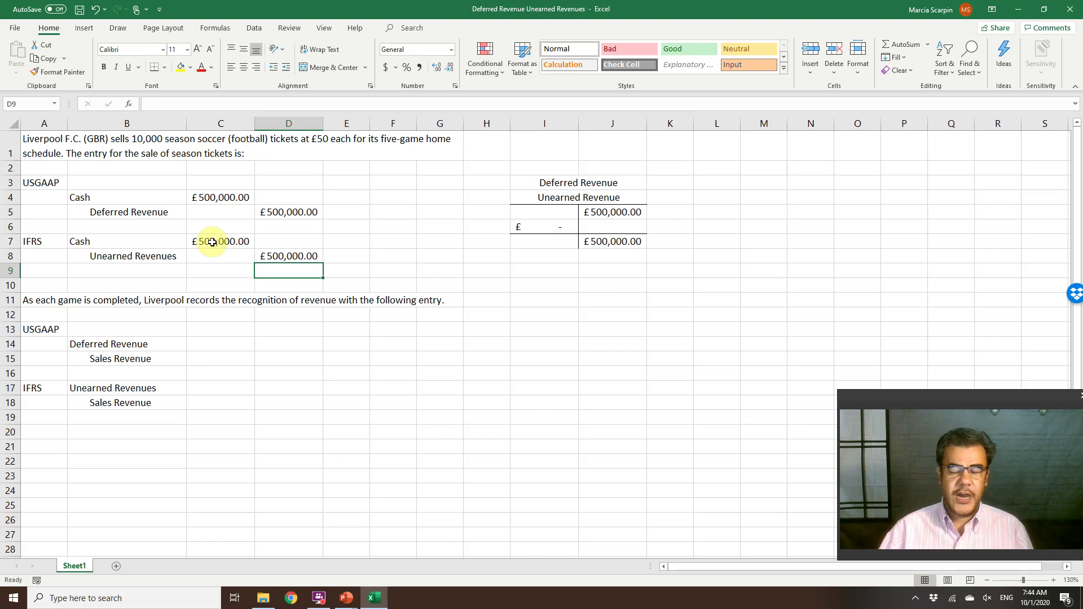
click(109, 213)
click(116, 255)
click(98, 213)
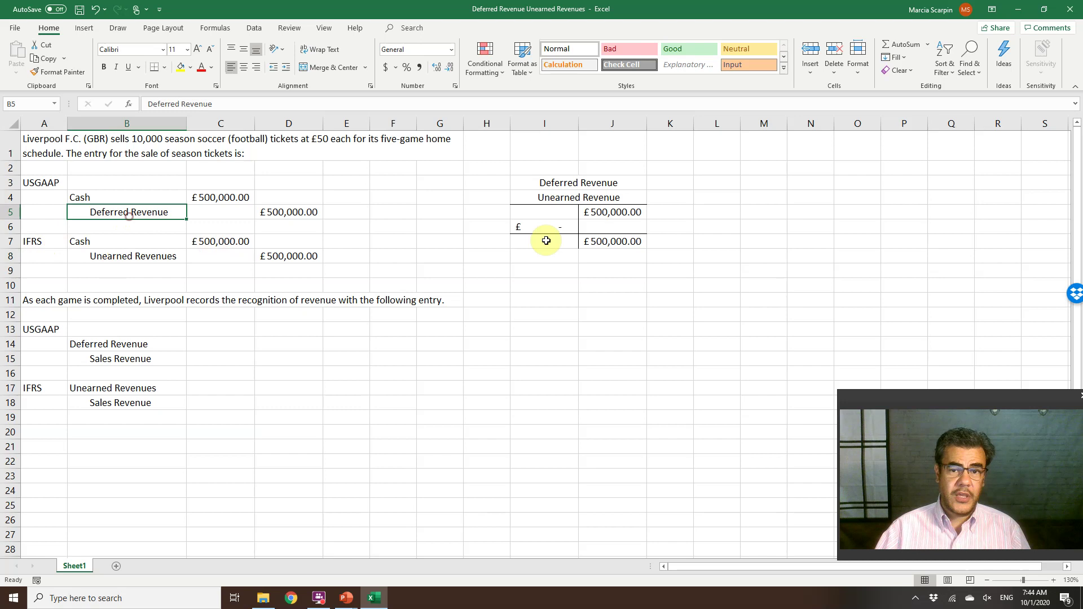
click(615, 186)
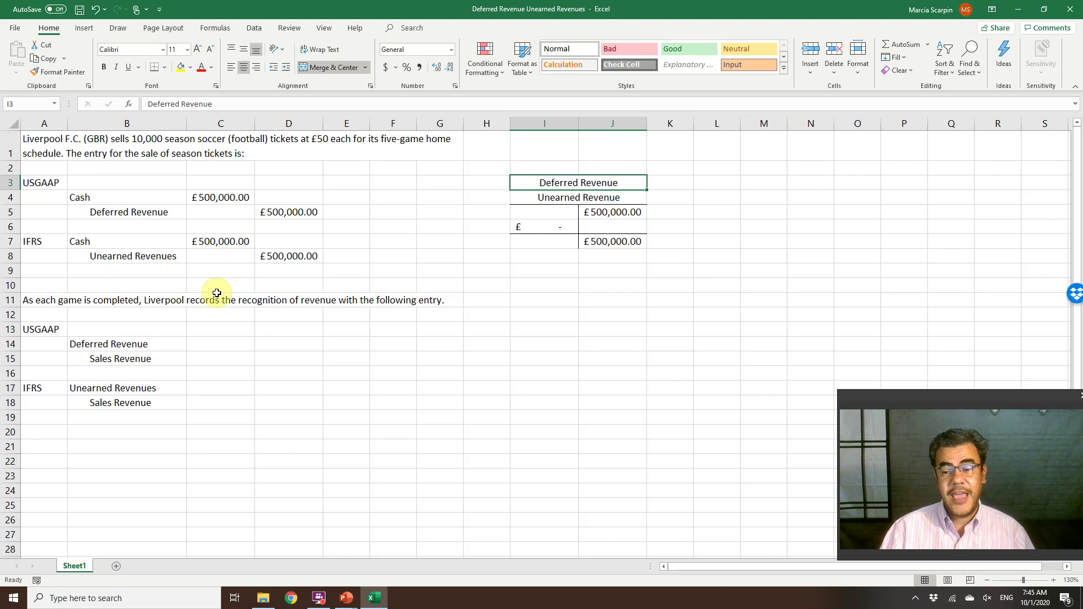
double_click(215, 344)
click(292, 358)
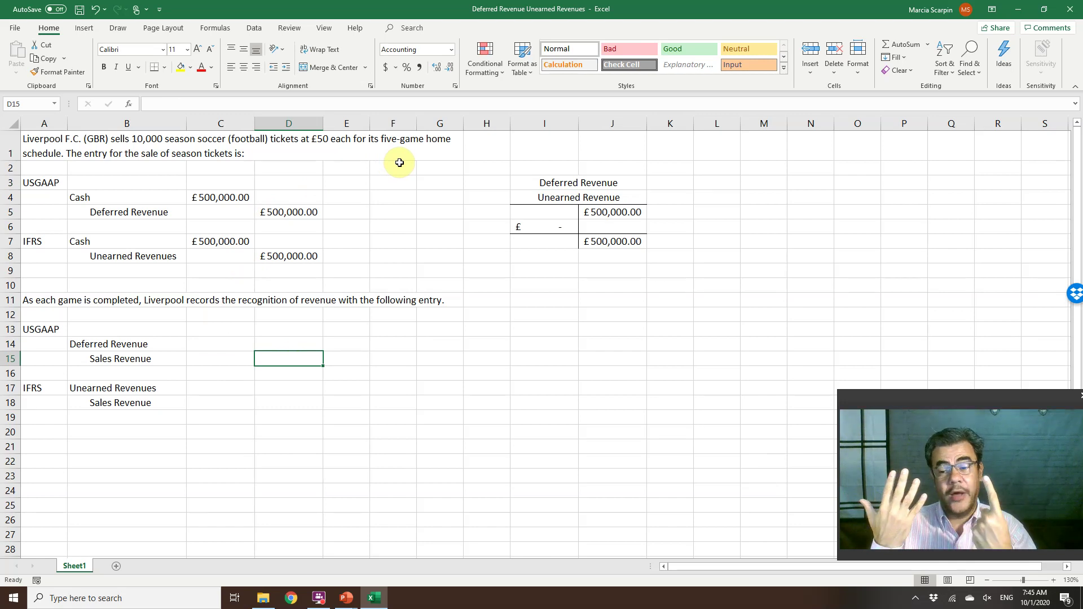
Enter the USGAAP £100,000 recognition: D15 as +D5/5 and C14 as +D15
text(+)
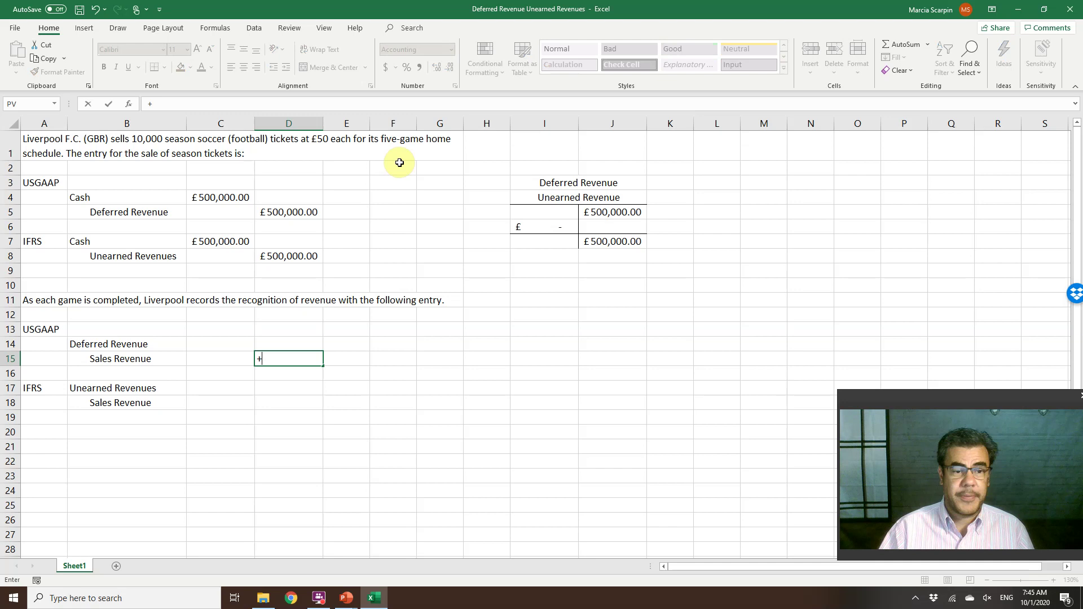
key(Up)
key(Up)
key(Up)
key(Up)
key(Up)
key(Up)
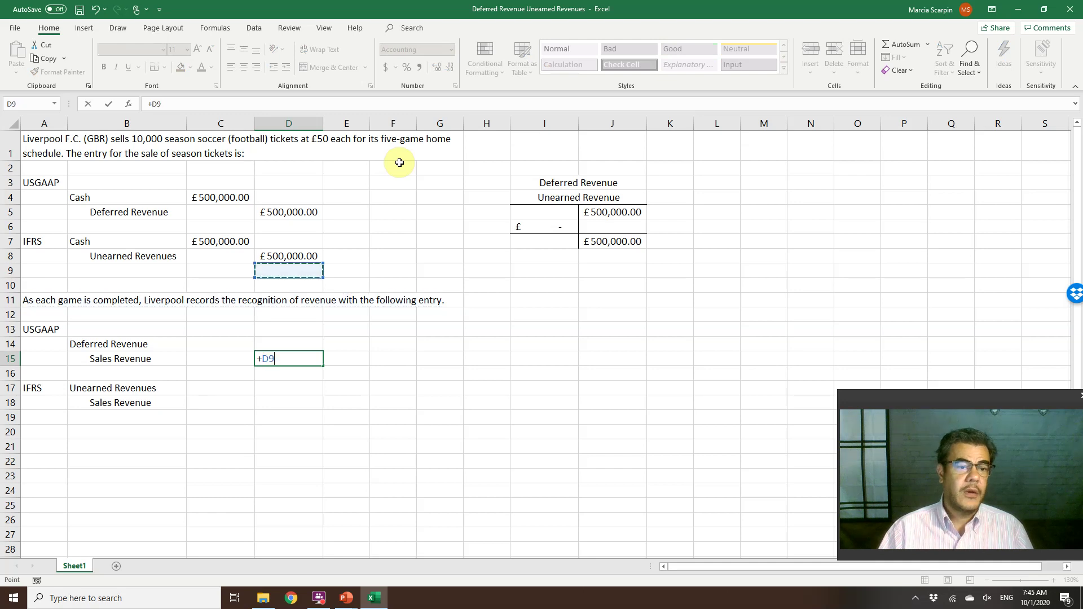
key(Up)
key(Up)
key(Up)
key(Up)
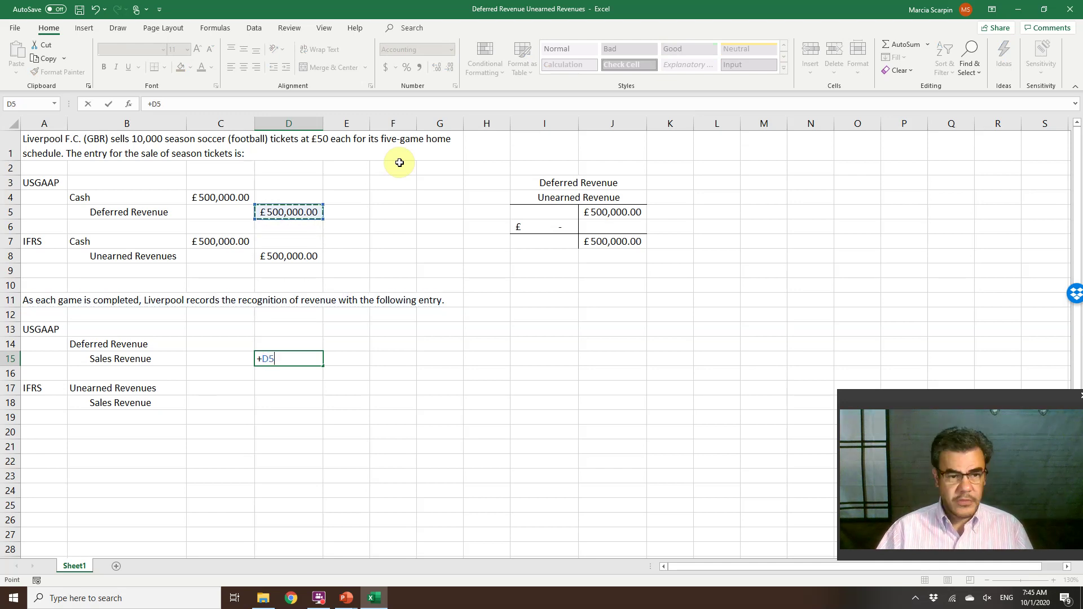
text(/)
text(5)
key(Return)
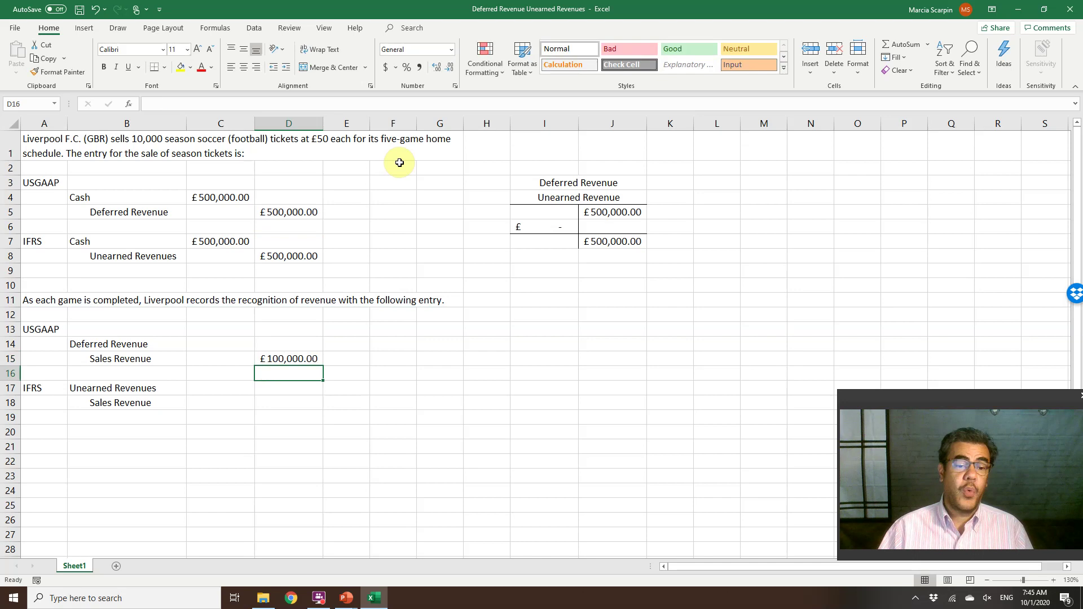
key(Up)
key(Up)
key(Left)
text(+)
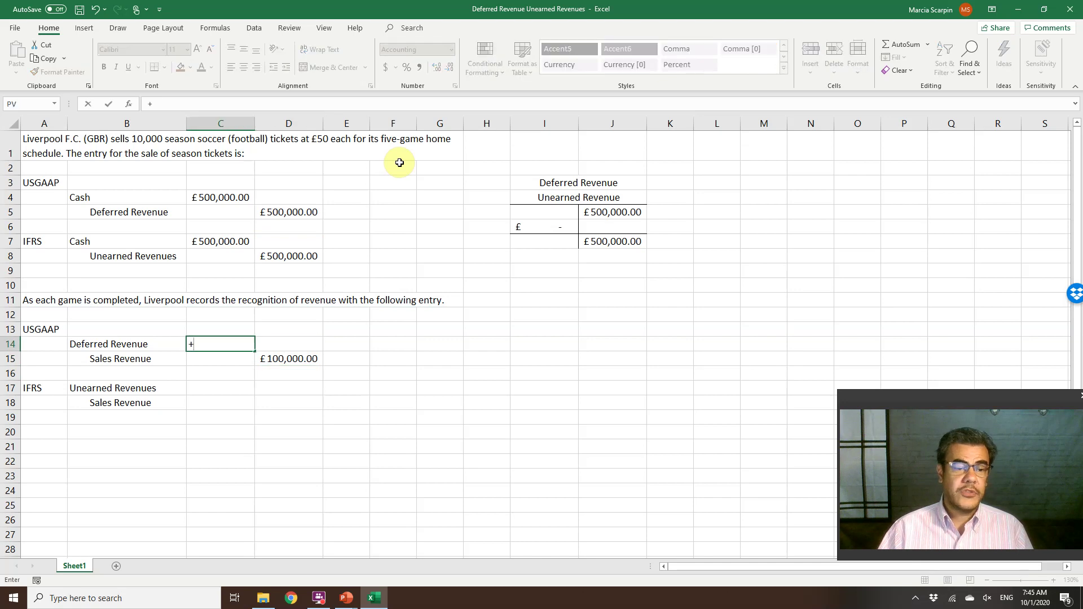
key(Right)
key(Down)
key(ctrl+Return)
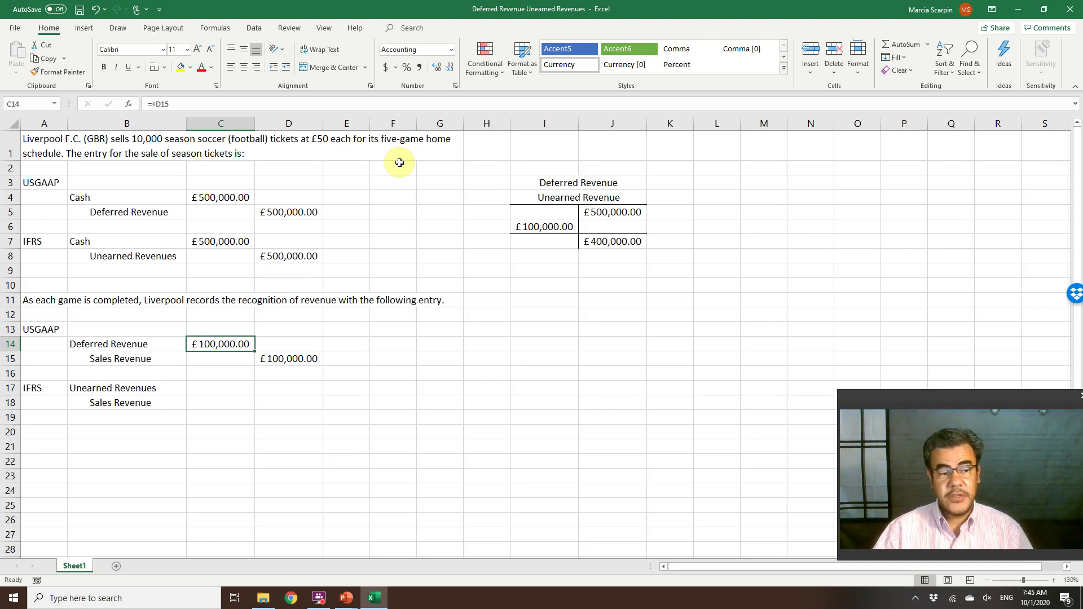
Link the IFRS entry (C17 to C14, D18 as +C17) and check the £400,000 balance
key(Down)
key(Down)
key(Down)
text(+)
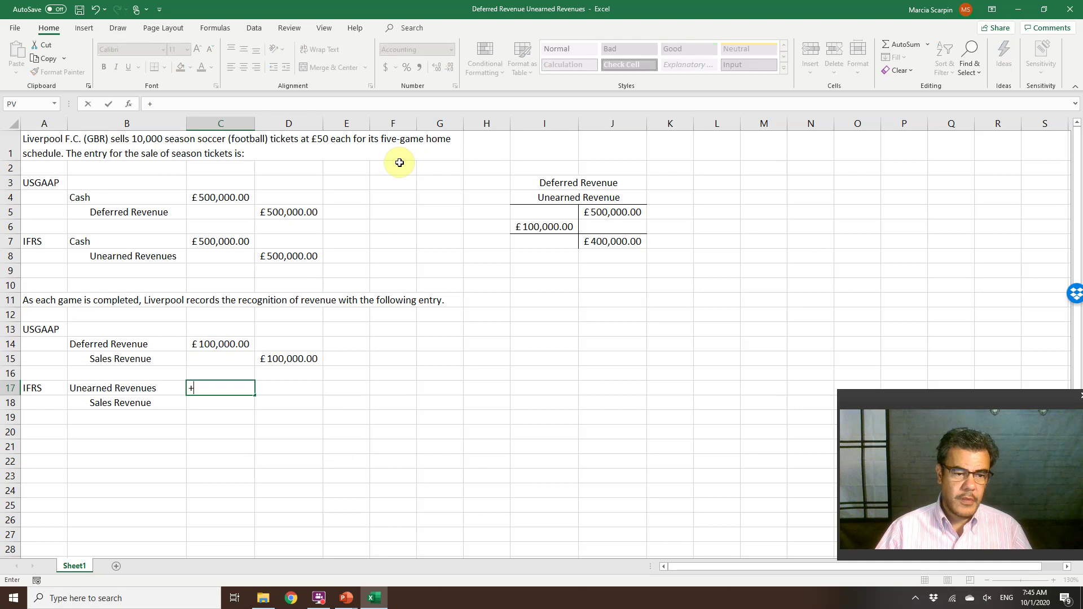
key(Up)
key(Up)
key(Up)
key(Return)
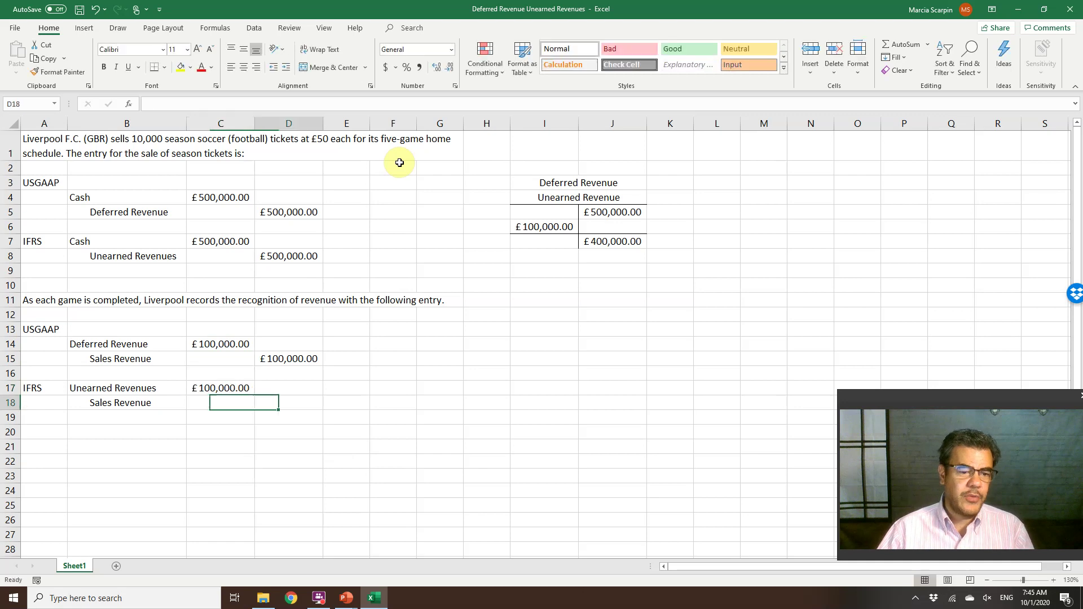
key(Right)
text(+)
key(Up)
key(Left)
key(Return)
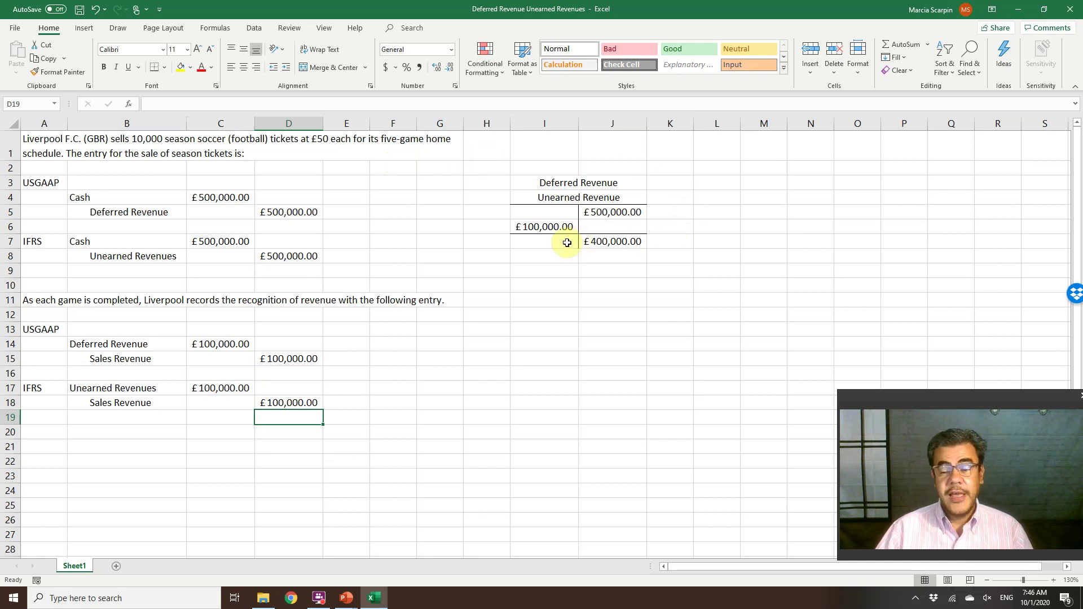
click(604, 245)
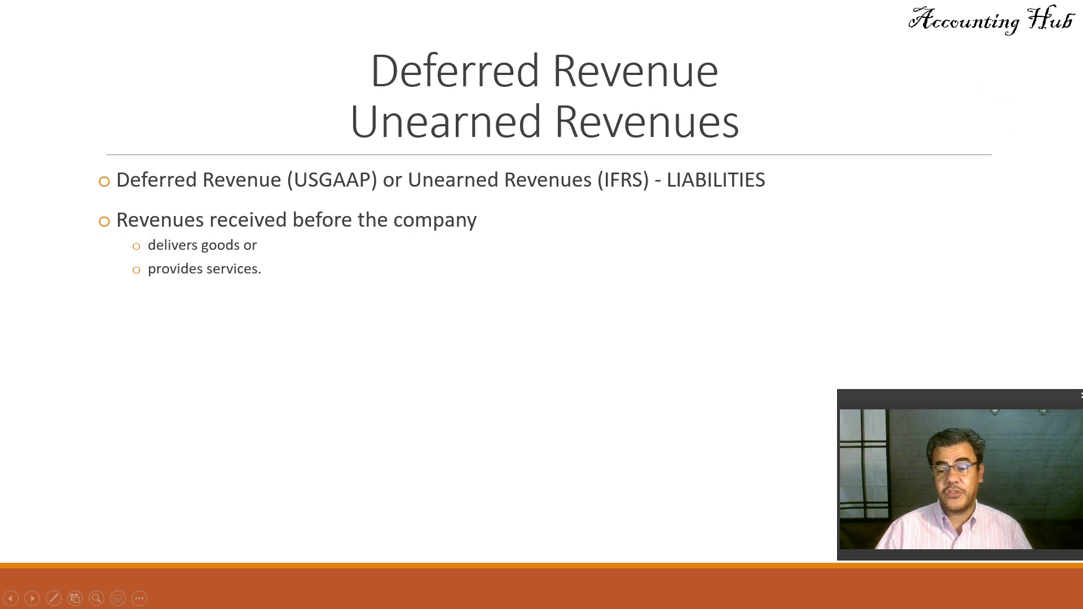
Move the slide show on to the closing 'Thank you' slide
click(786, 233)
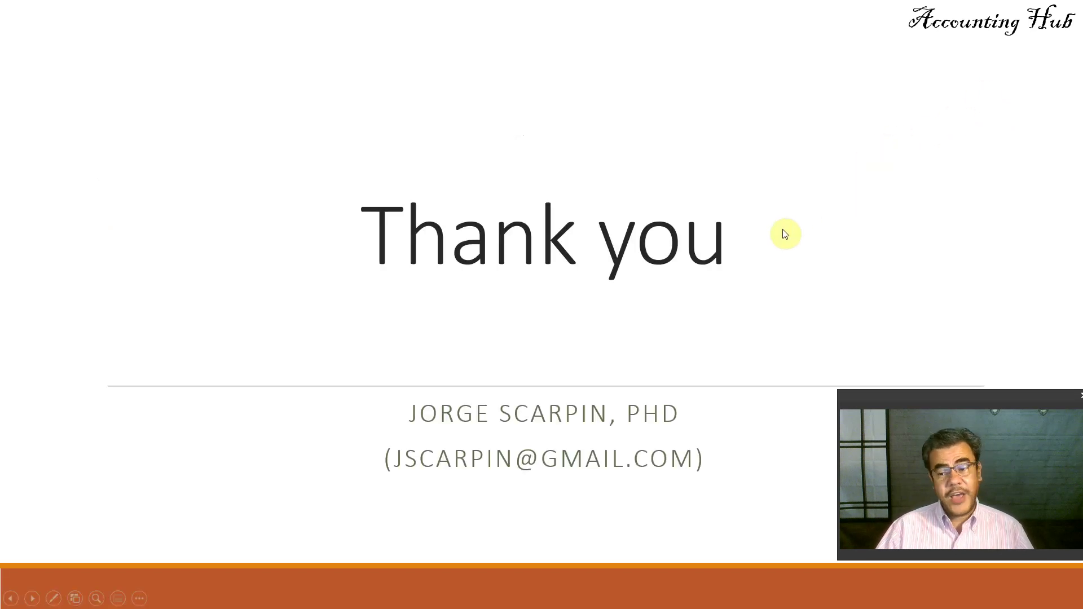